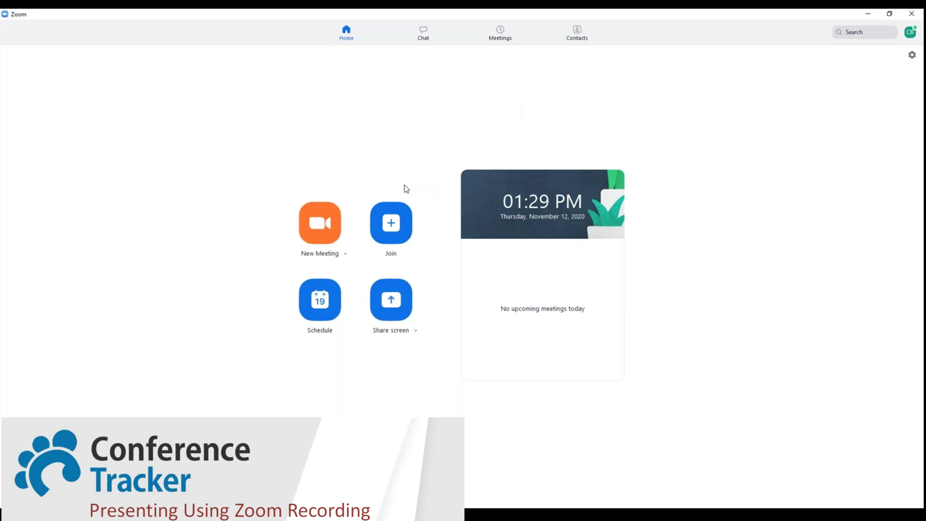
pyautogui.click(321, 233)
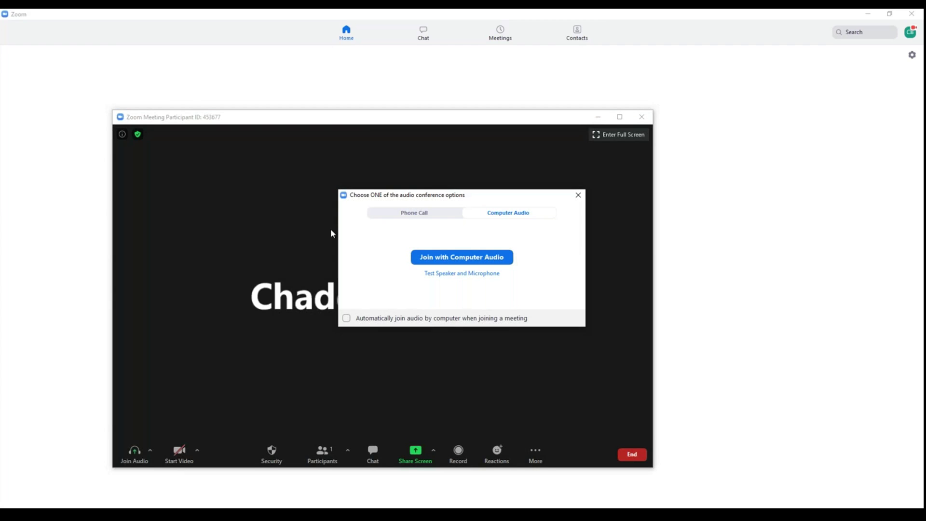
pyautogui.click(483, 263)
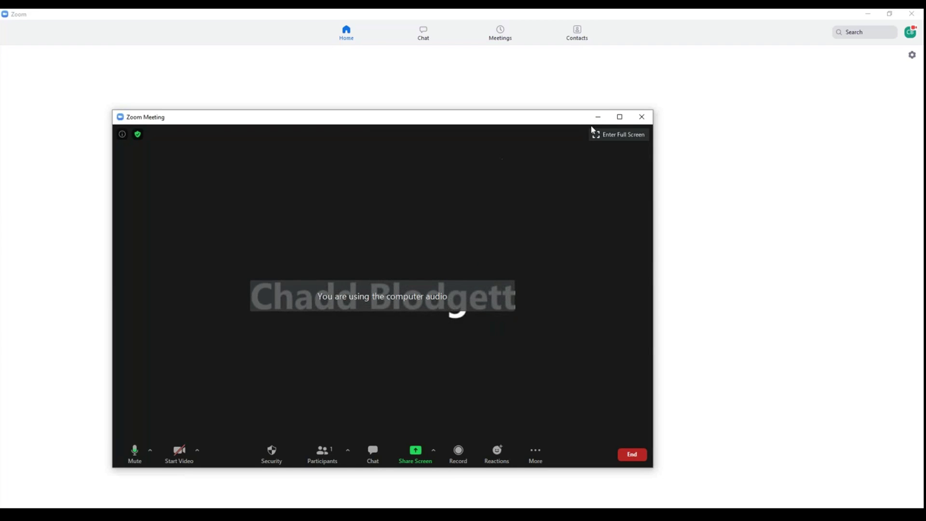
pyautogui.click(642, 117)
pyautogui.click(607, 140)
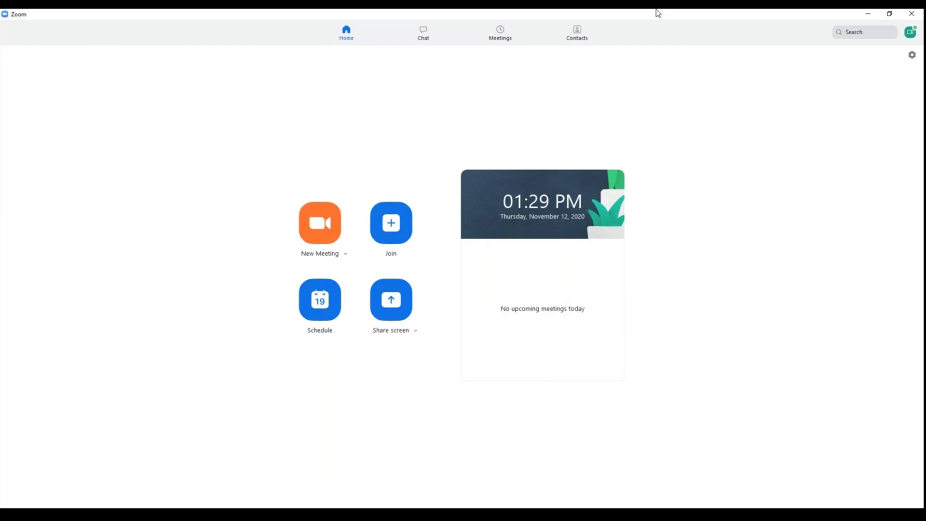
# - Restore the Zoom home window to a smaller size and start a new meeting with computer audio and video on
pyautogui.doubleClick(659, 13)
pyautogui.moveTo(579, 87); pyautogui.dragTo(540, 92)
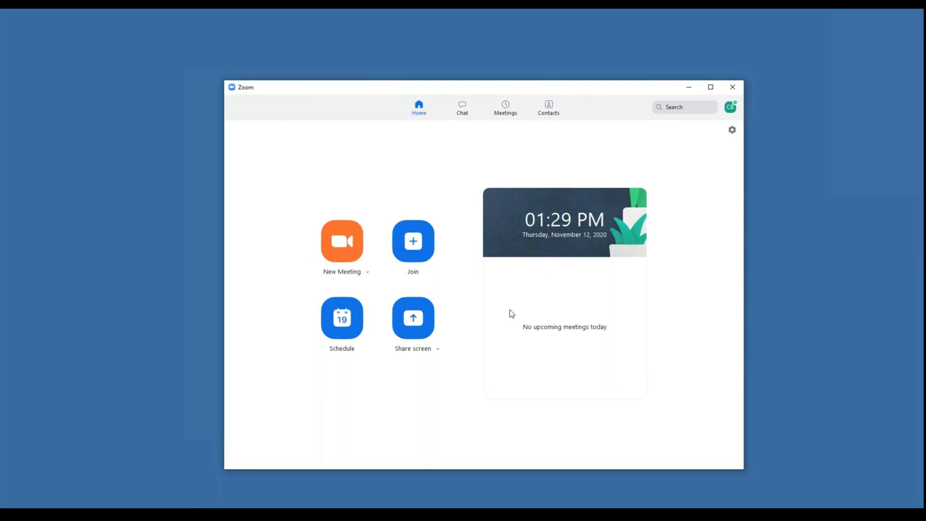
pyautogui.click(352, 265)
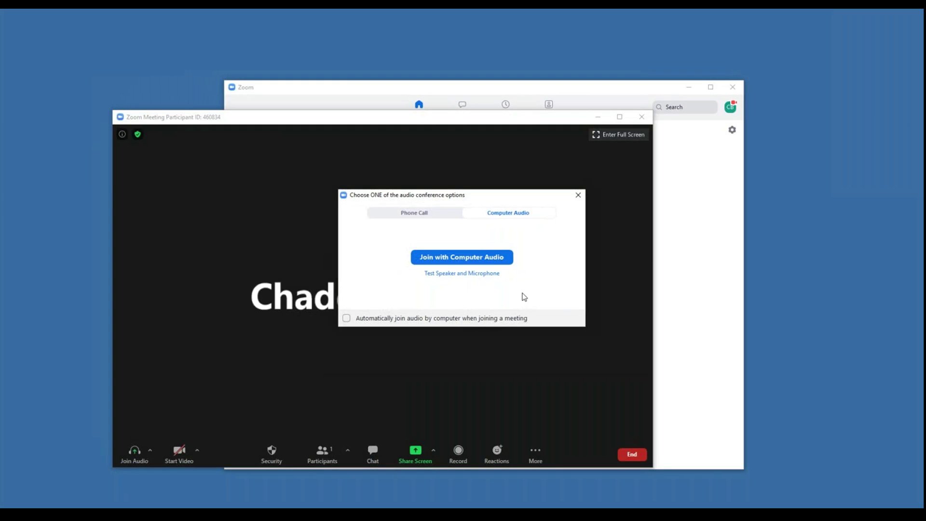
pyautogui.click(492, 260)
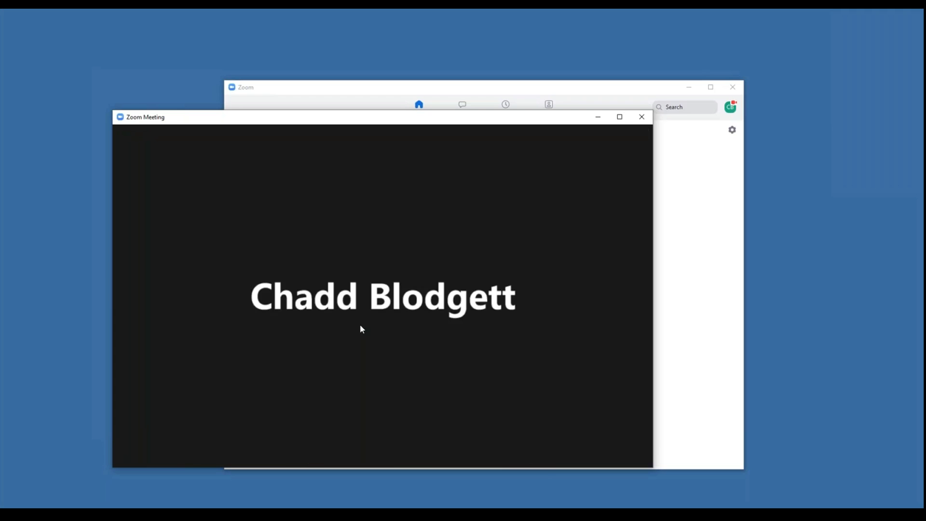
pyautogui.moveTo(345, 352)
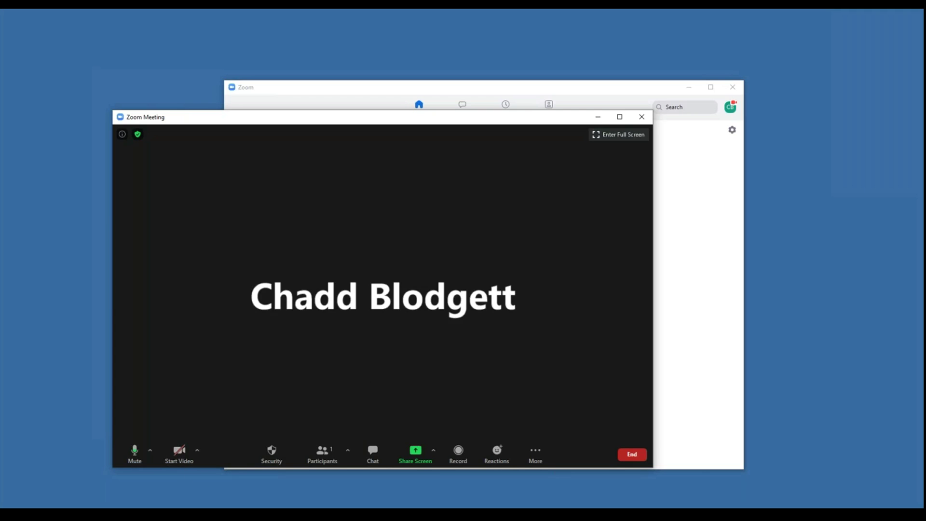
pyautogui.click(180, 456)
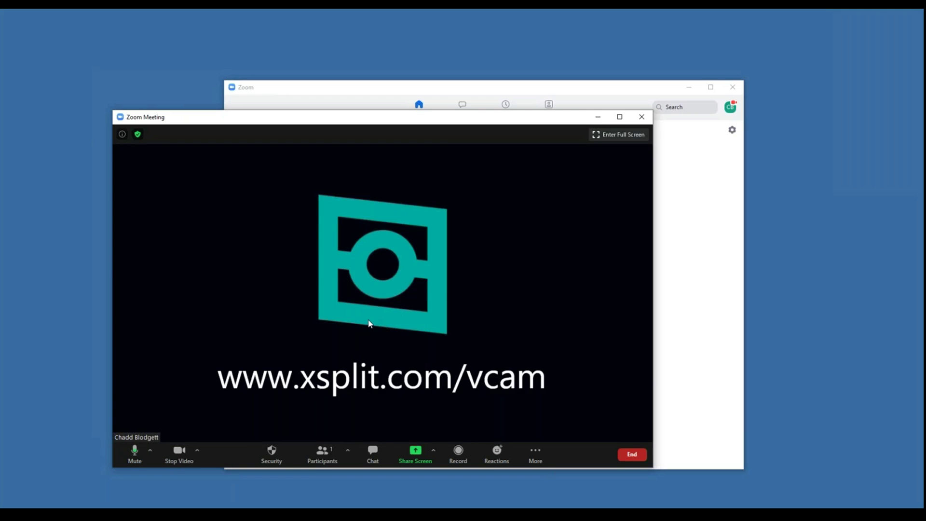
# - Share the Presentation1 - PowerPoint window in the meeting and move the floating video thumbnail out of the slide's way
pyautogui.moveTo(450, 117); pyautogui.dragTo(595, 97)
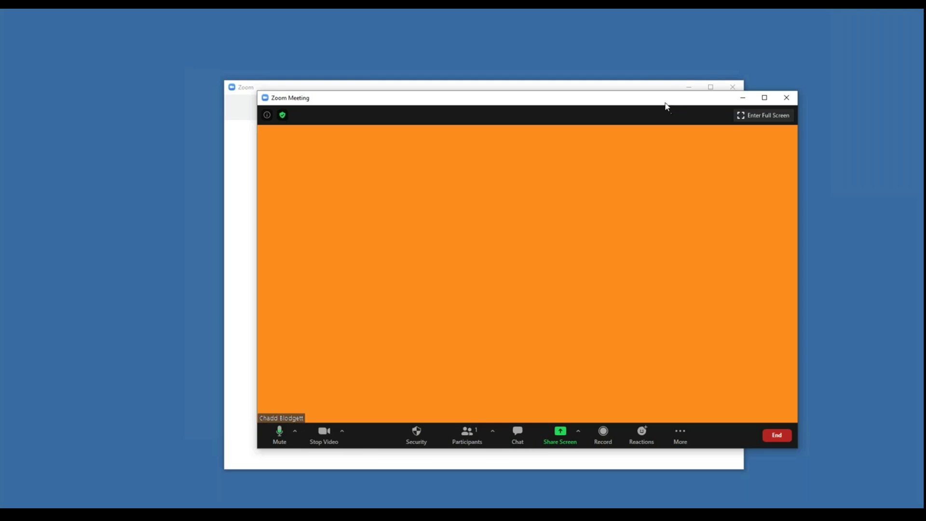
pyautogui.moveTo(666, 104); pyautogui.dragTo(581, 85)
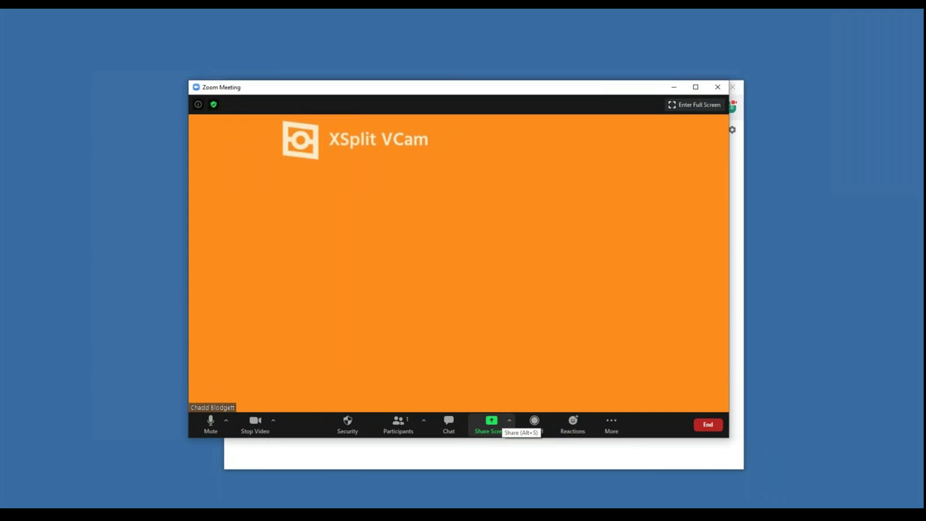
pyautogui.click(493, 421)
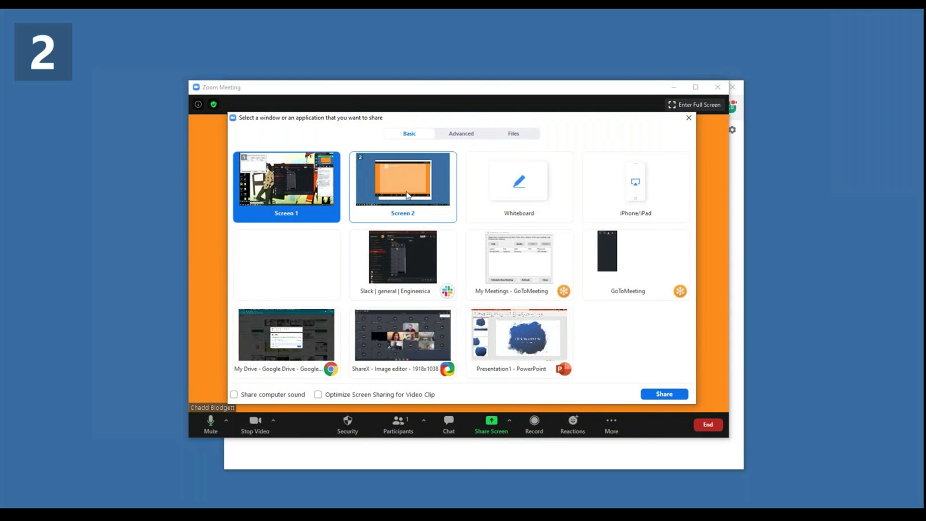
pyautogui.click(524, 355)
pyautogui.click(665, 394)
pyautogui.click(507, 19)
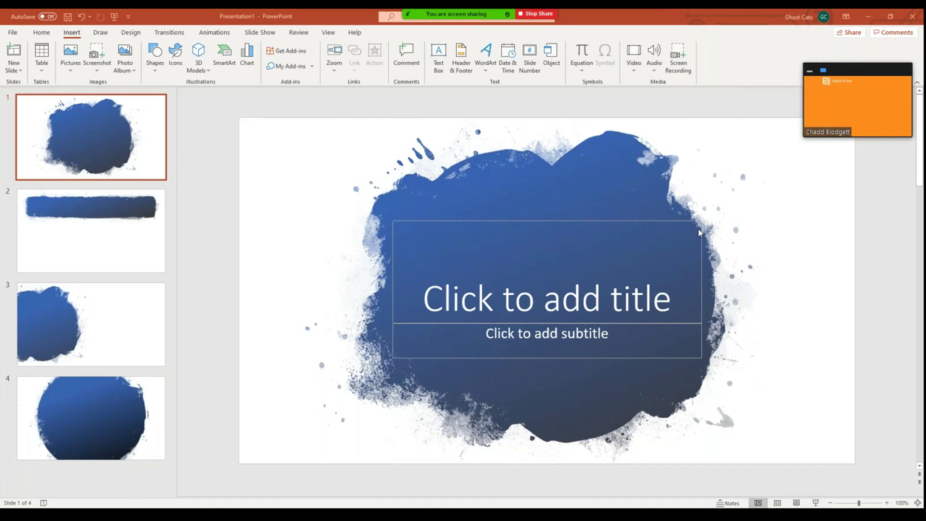
pyautogui.moveTo(860, 74); pyautogui.dragTo(872, 63)
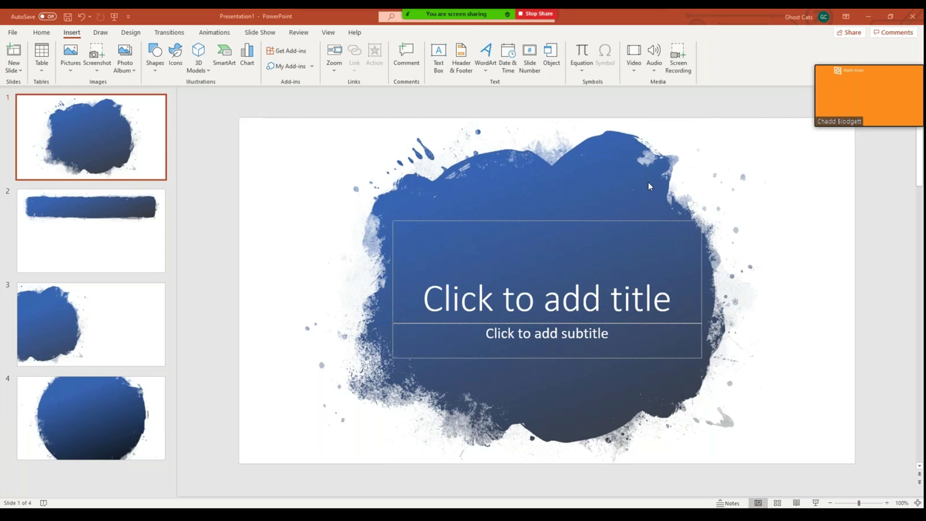
# - Examine the microphone and speaker choices offered in the meeting's floating controls
pyautogui.moveTo(531, 14)
pyautogui.click(395, 19)
pyautogui.click(340, 19)
pyautogui.click(340, 19)
pyautogui.click(339, 19)
pyautogui.click(317, 23)
pyautogui.click(340, 19)
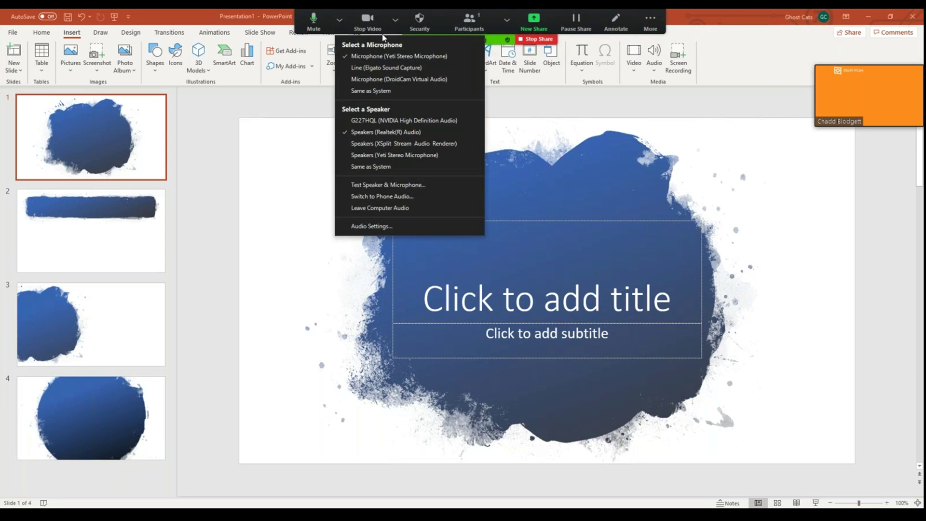
pyautogui.click(381, 29)
pyautogui.moveTo(471, 41)
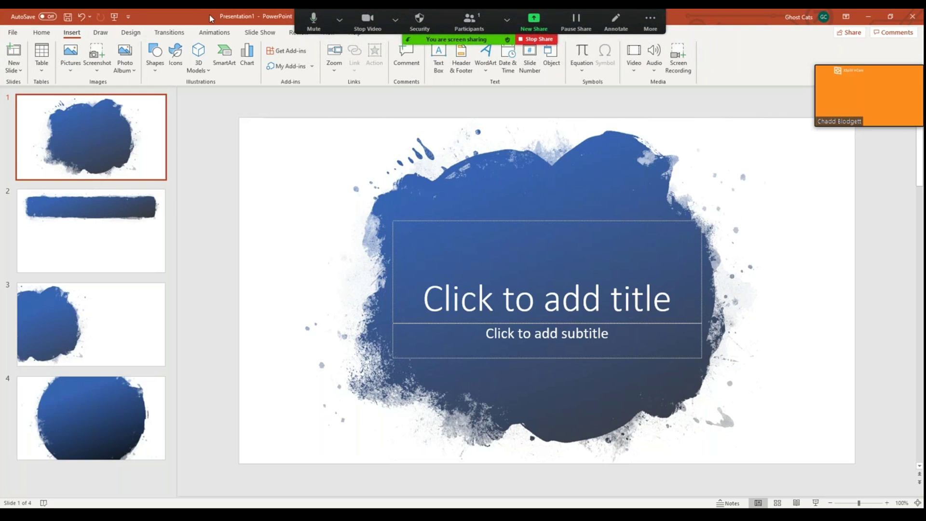
# - Start the slide show from the first slide and begin recording the meeting on this computer
pyautogui.press('F5')
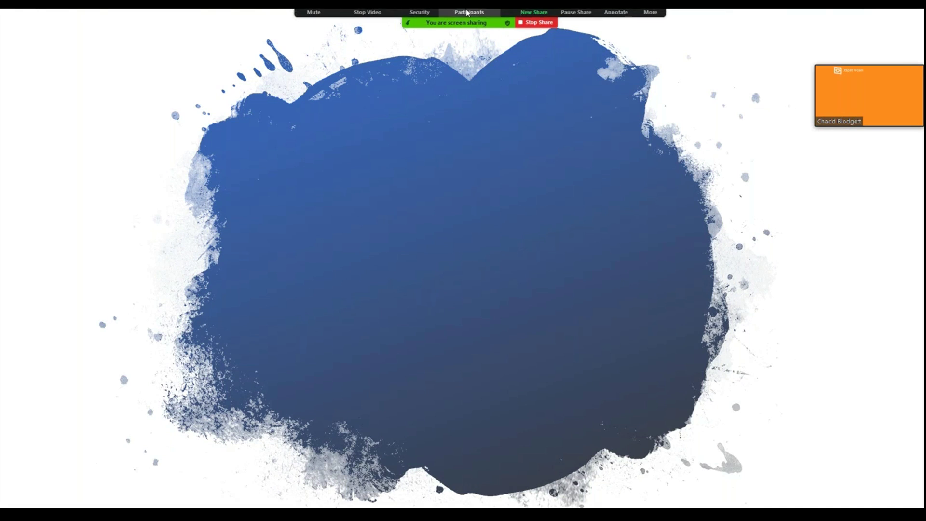
pyautogui.click(644, 28)
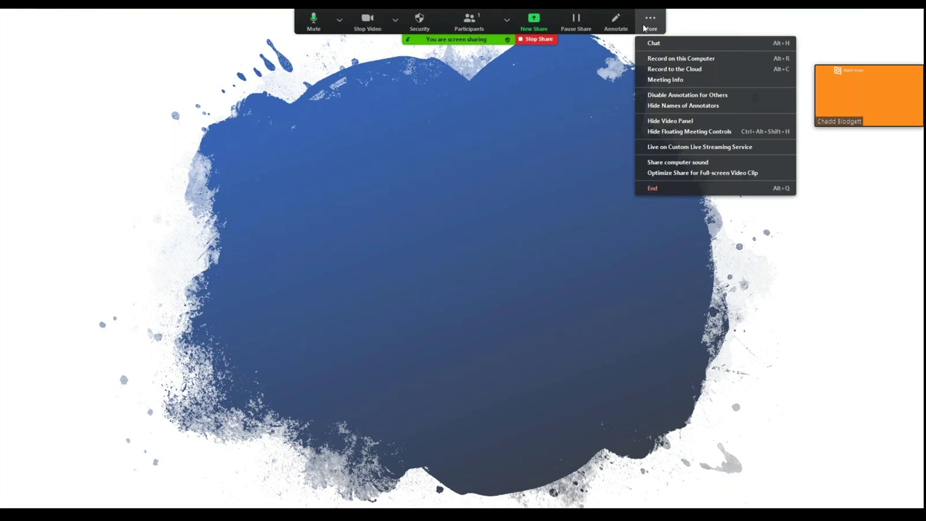
pyautogui.click(668, 59)
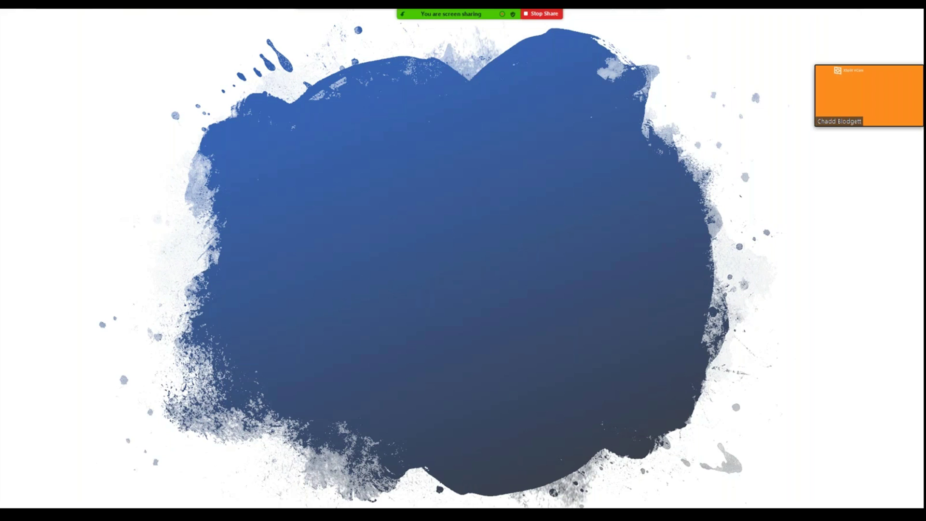
# - Stop the meeting recording on the second slide and exit the slide show on the last slide
pyautogui.click(372, 263)
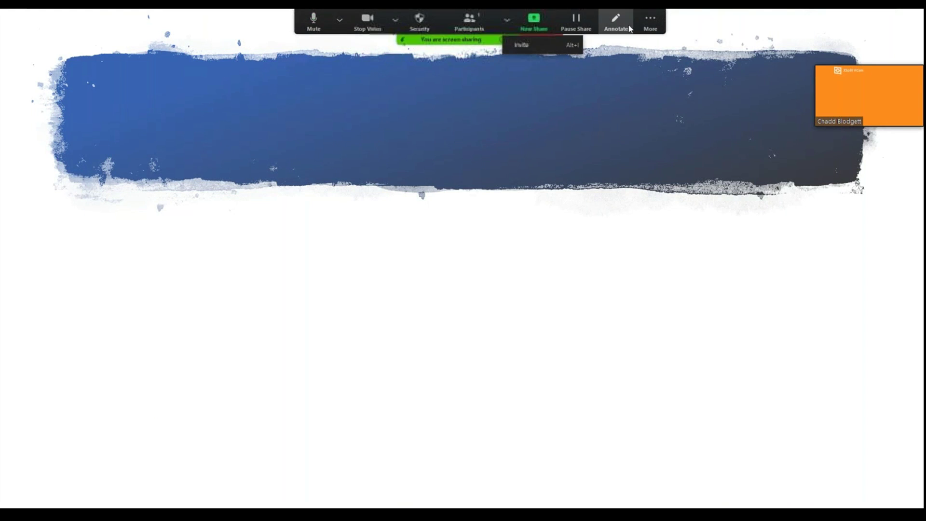
pyautogui.click(647, 23)
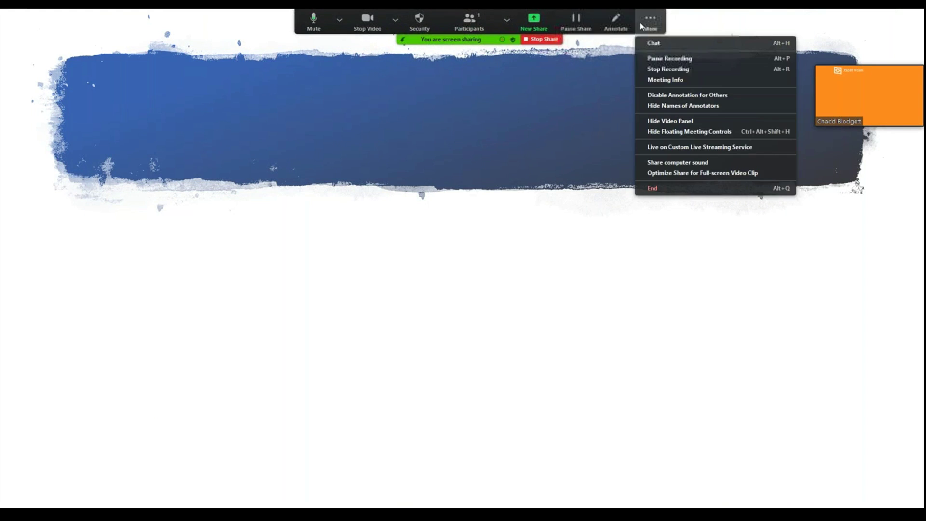
pyautogui.click(660, 70)
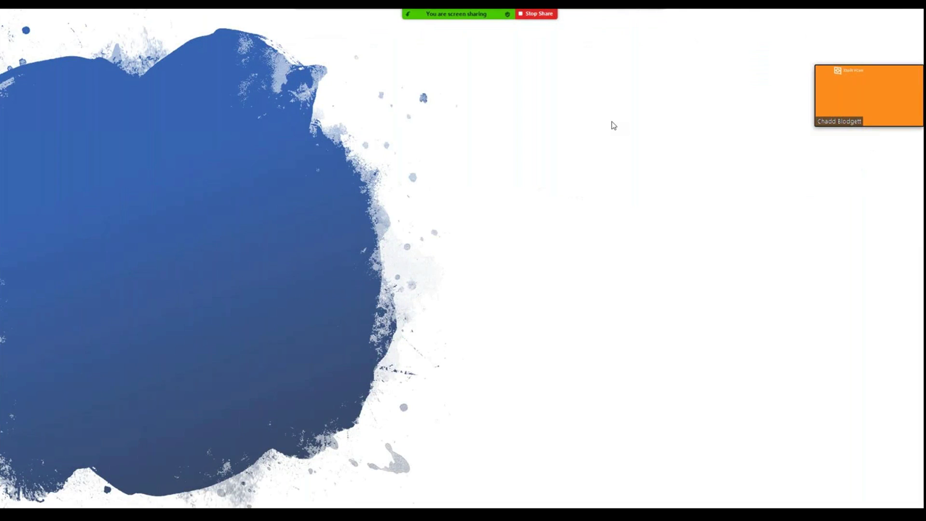
pyautogui.click(592, 140)
pyautogui.press('Escape')
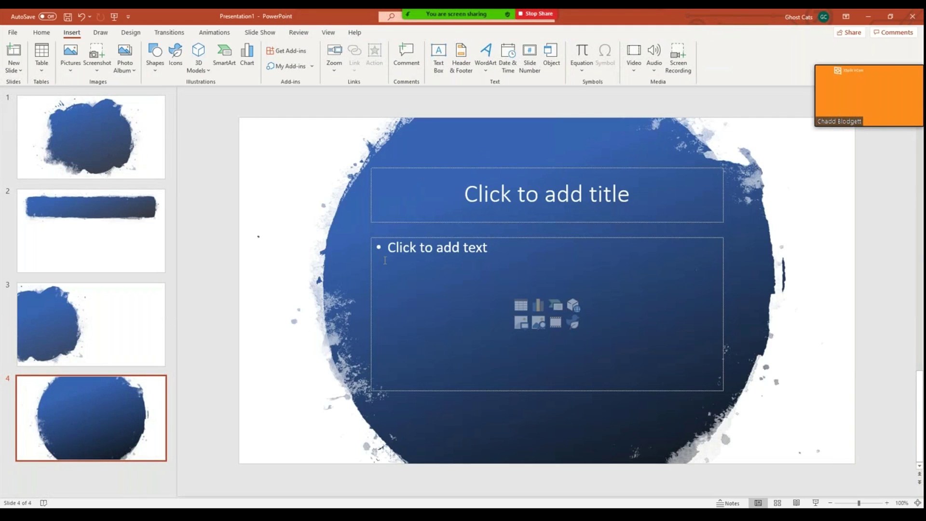
# - Stop sharing the presentation and end the meeting for all
pyautogui.click(339, 18)
pyautogui.click(395, 19)
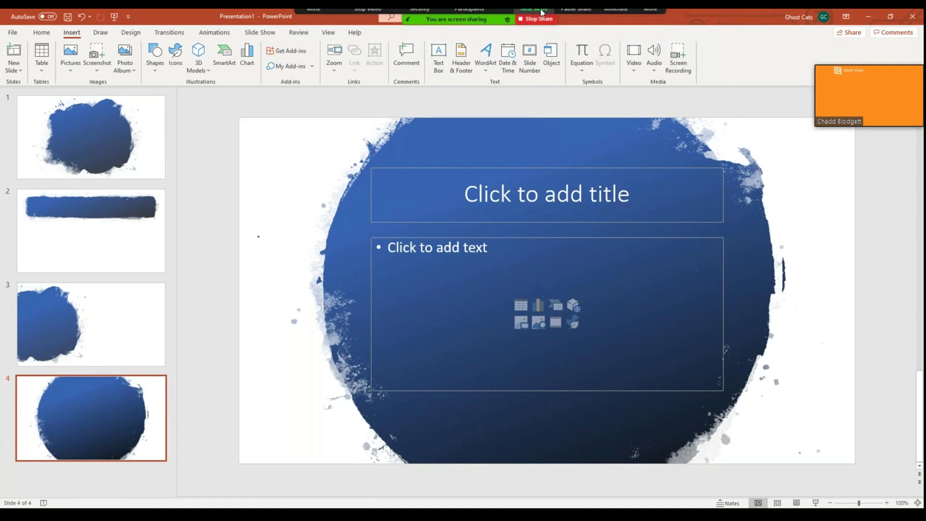
pyautogui.moveTo(540, 13)
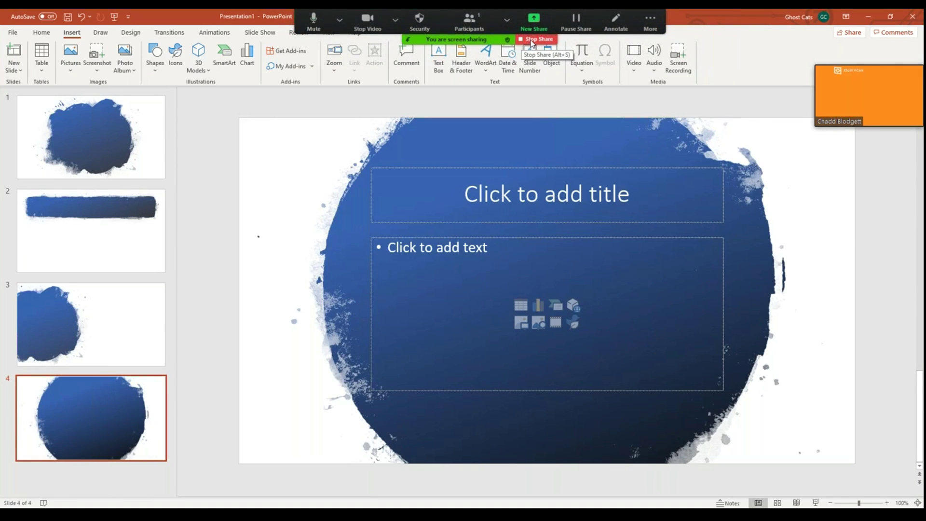
pyautogui.click(532, 42)
pyautogui.click(709, 425)
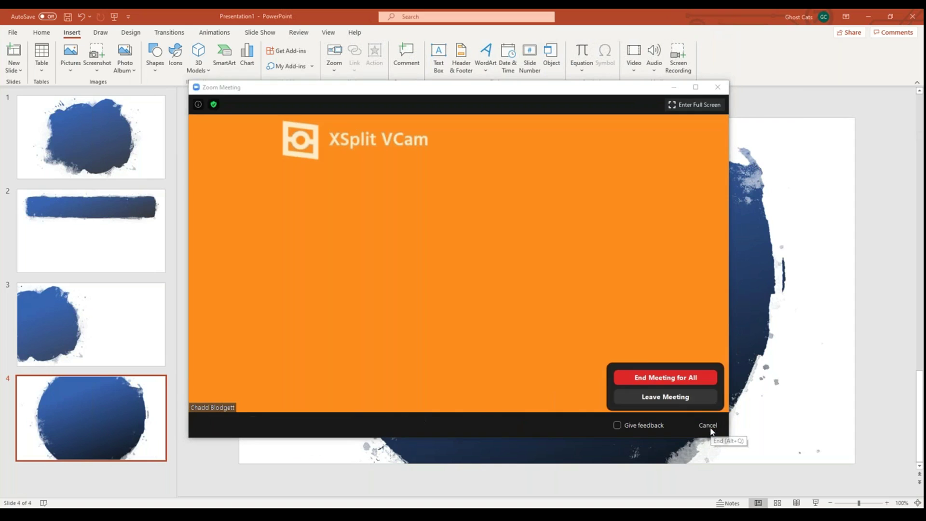
pyautogui.click(689, 379)
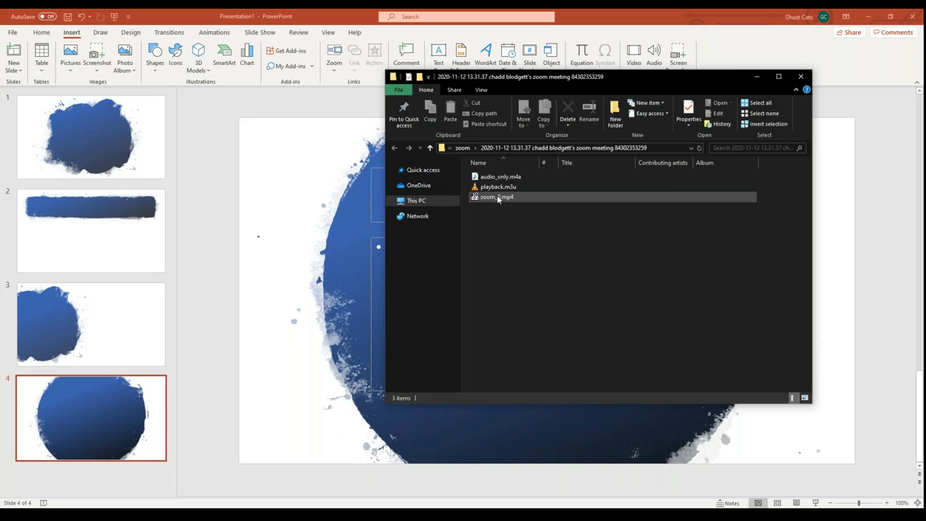
# - Play back the zoom_0.mp4 recording, checking the video thumbnail and the slides, and close the player
pyautogui.click(498, 199)
pyautogui.doubleClick(498, 198)
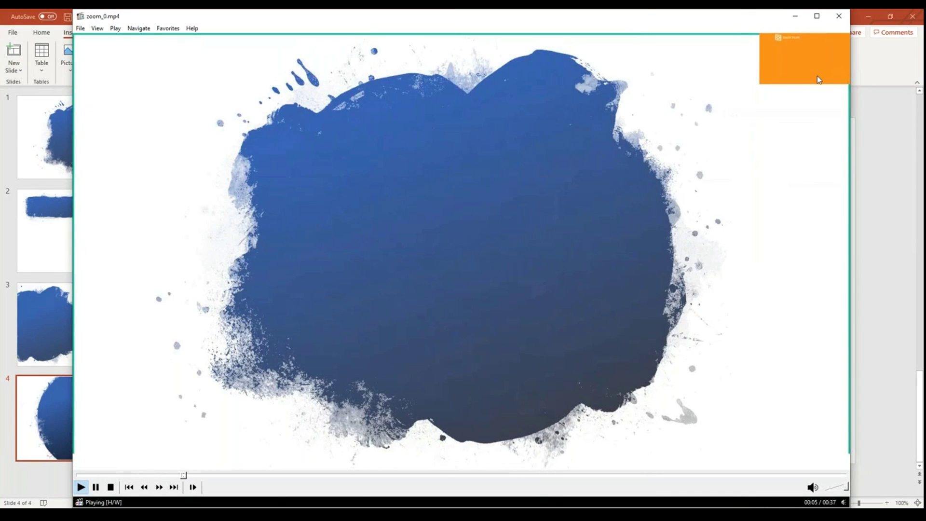
pyautogui.click(436, 319)
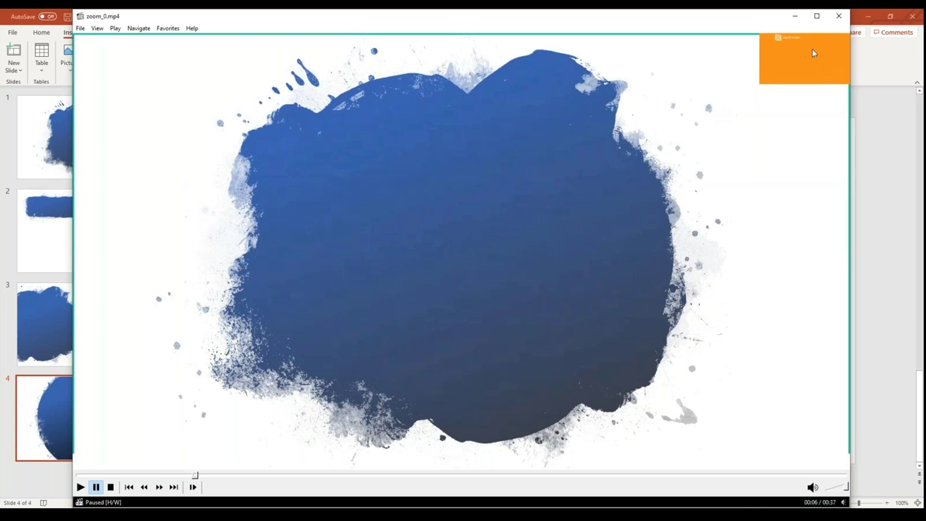
pyautogui.click(447, 331)
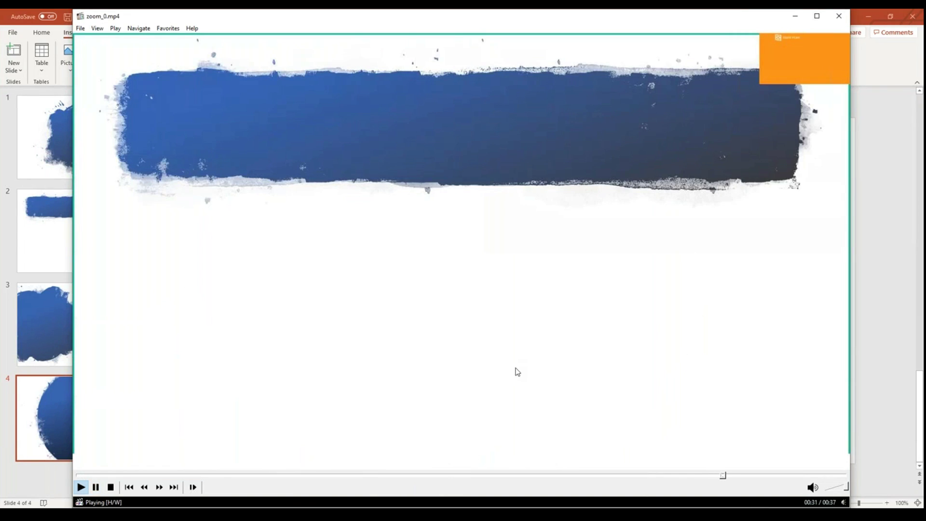
pyautogui.click(536, 368)
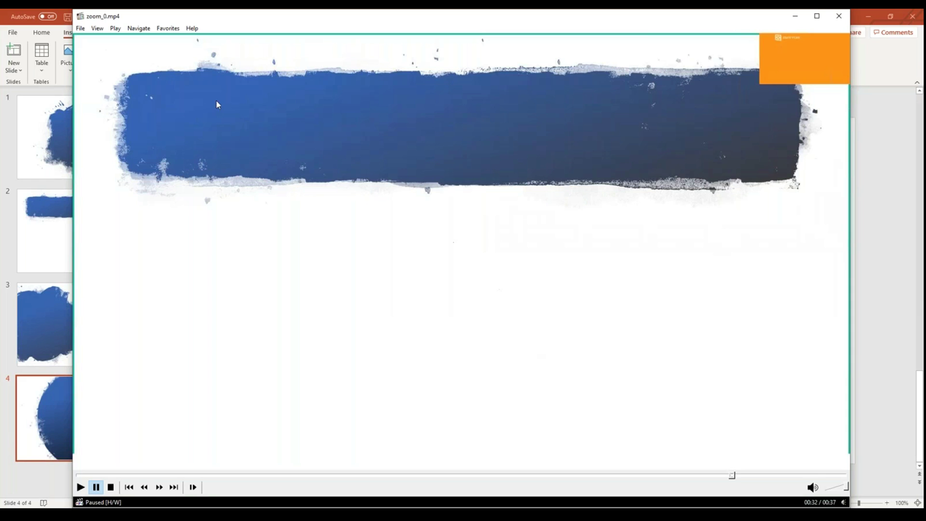
pyautogui.click(838, 15)
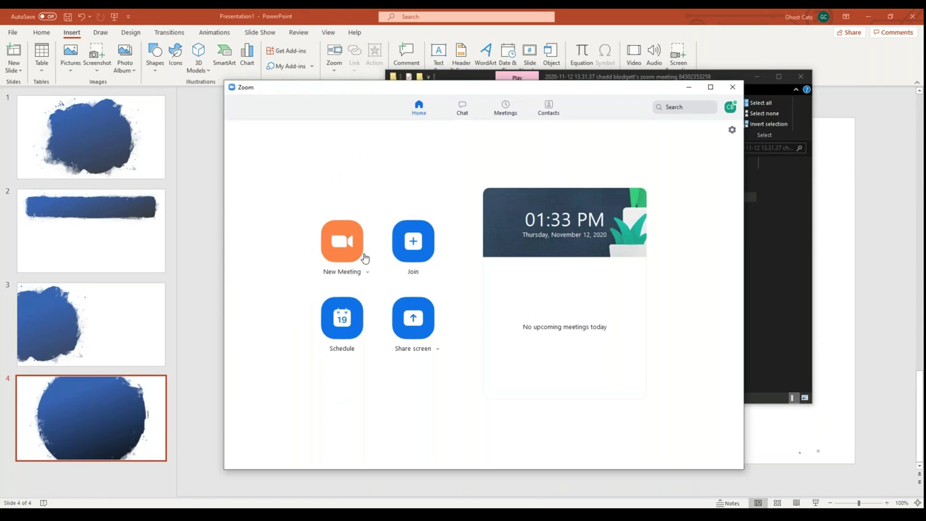
# - Start a new meeting with computer audio, and view the screen-sharing choices without sharing anything
pyautogui.click(339, 240)
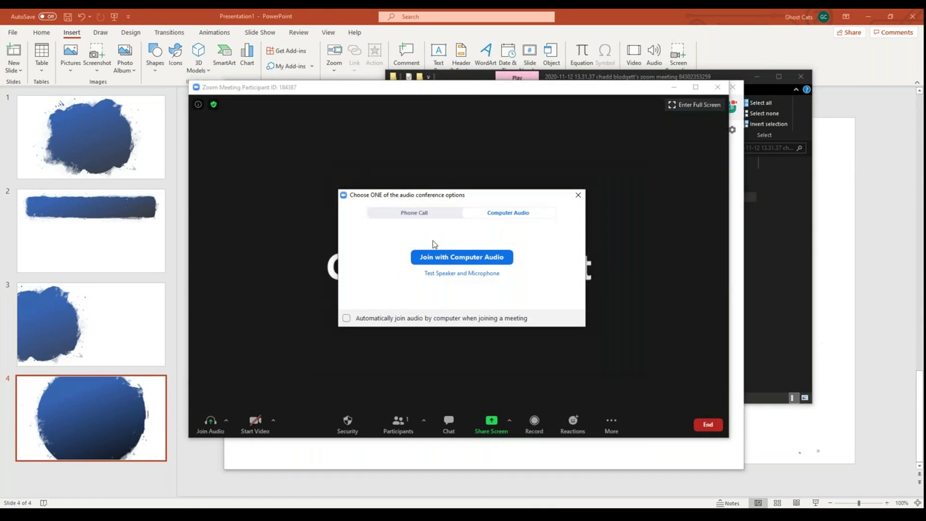
pyautogui.click(453, 256)
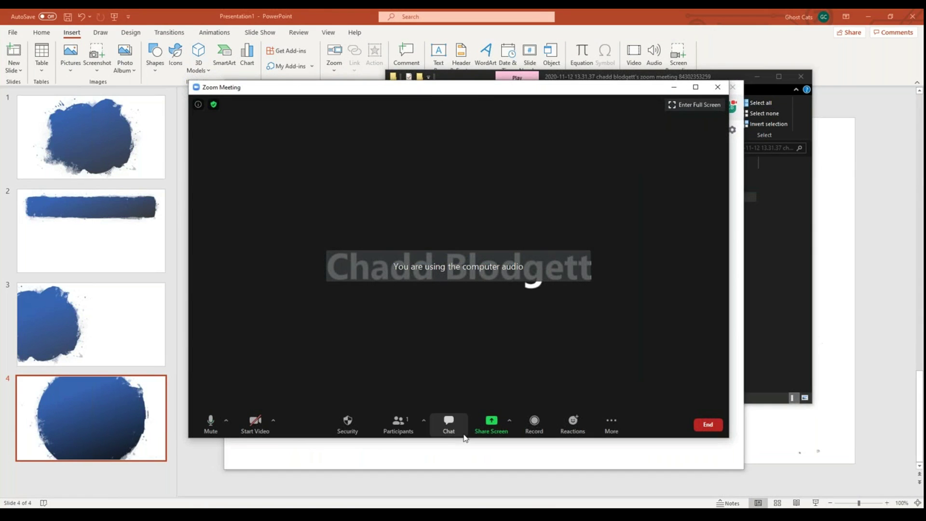
pyautogui.click(506, 423)
pyautogui.click(491, 423)
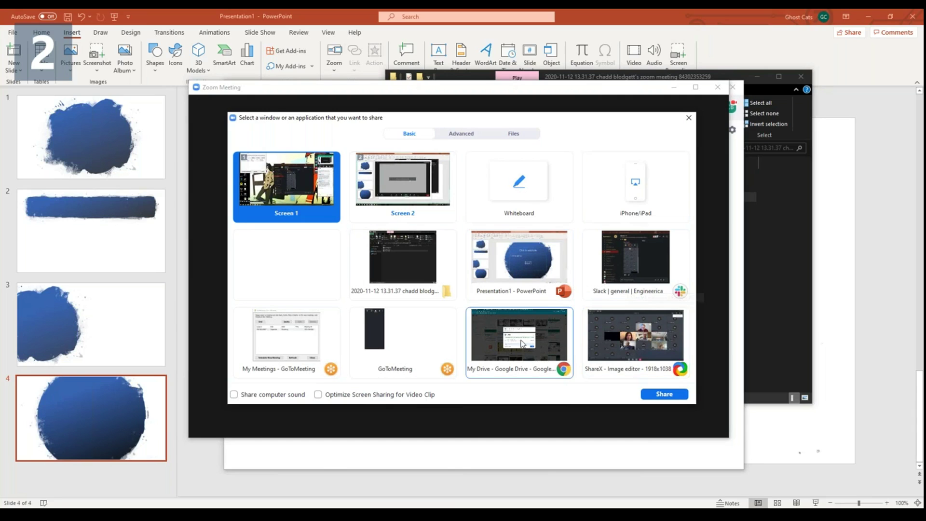
pyautogui.click(689, 118)
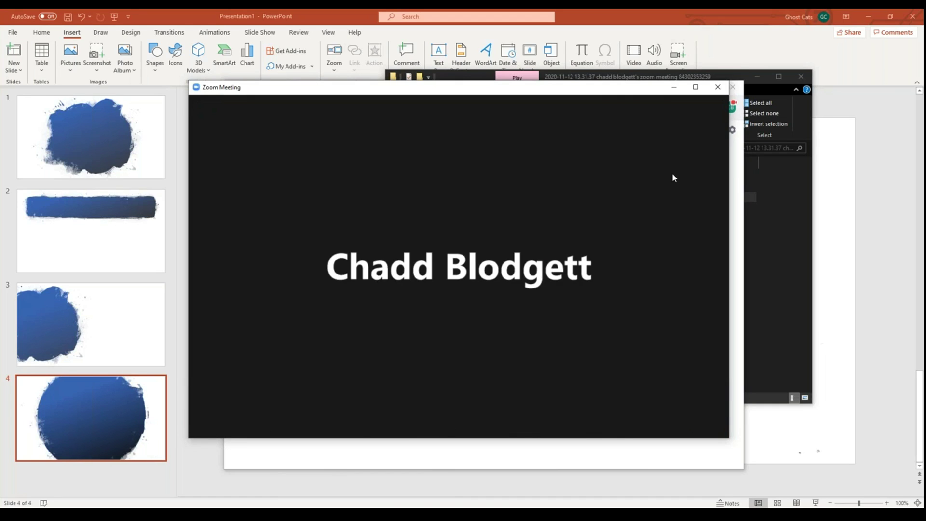
# - Share Screen 2 in the Zoom meeting and reposition the Zoom home window on the shared screen
pyautogui.moveTo(417, 408)
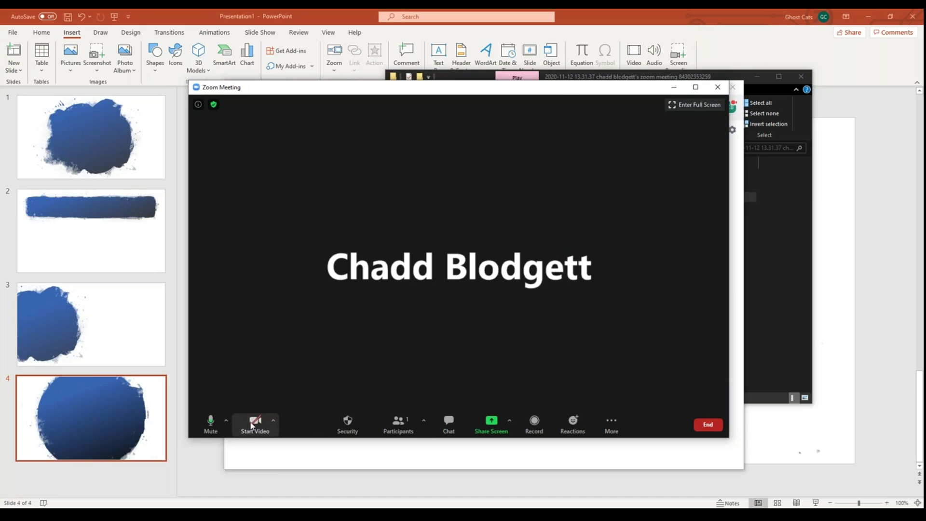
pyautogui.click(273, 422)
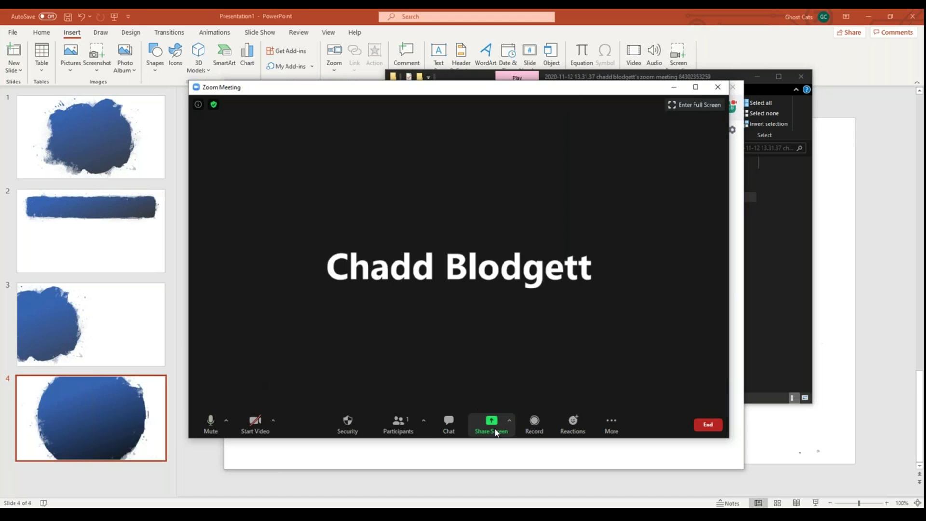
pyautogui.click(510, 421)
pyautogui.click(491, 422)
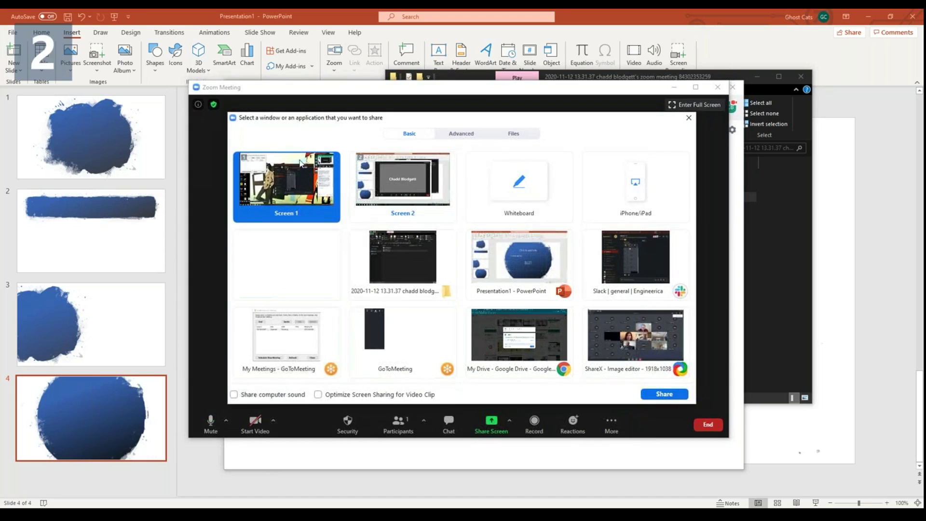
pyautogui.click(381, 177)
pyautogui.click(664, 393)
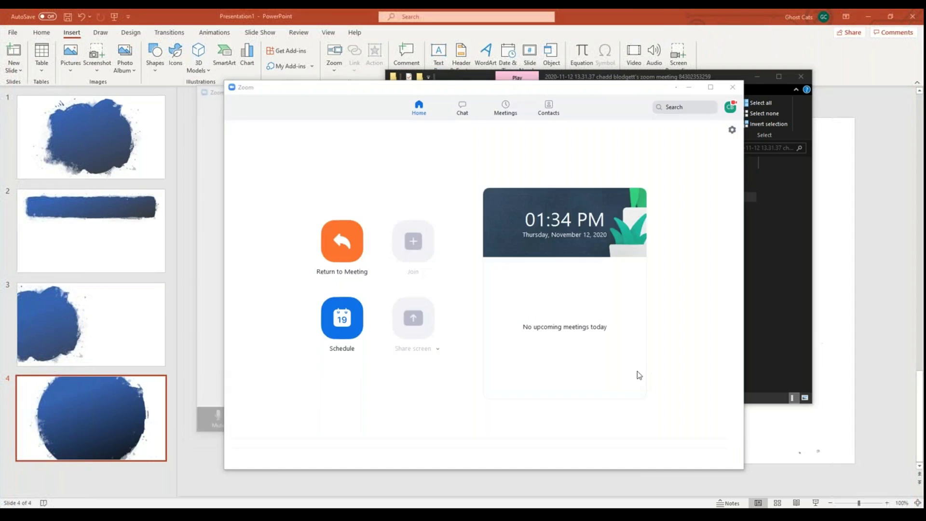
pyautogui.moveTo(502, 86); pyautogui.dragTo(427, 104)
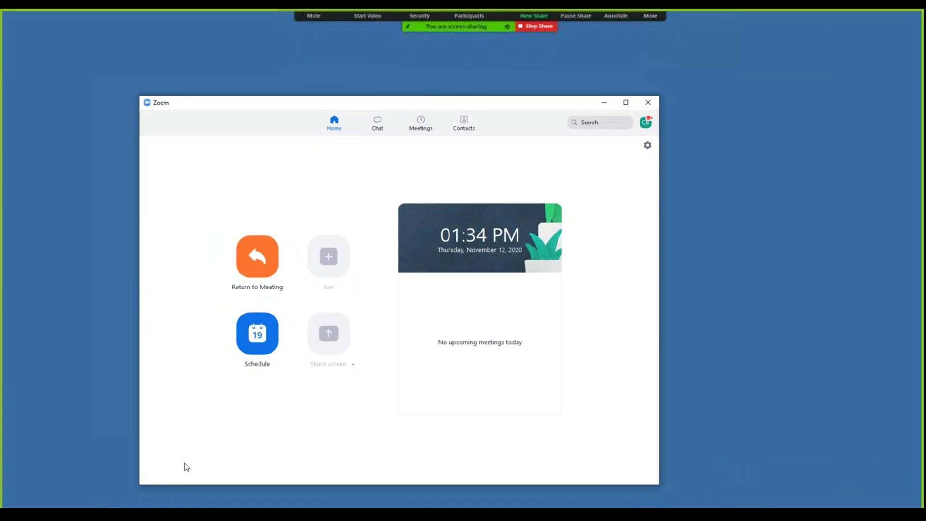
# - Start recording the shared screen on this computer, and reposition and minimize the Zoom home window
pyautogui.click(650, 21)
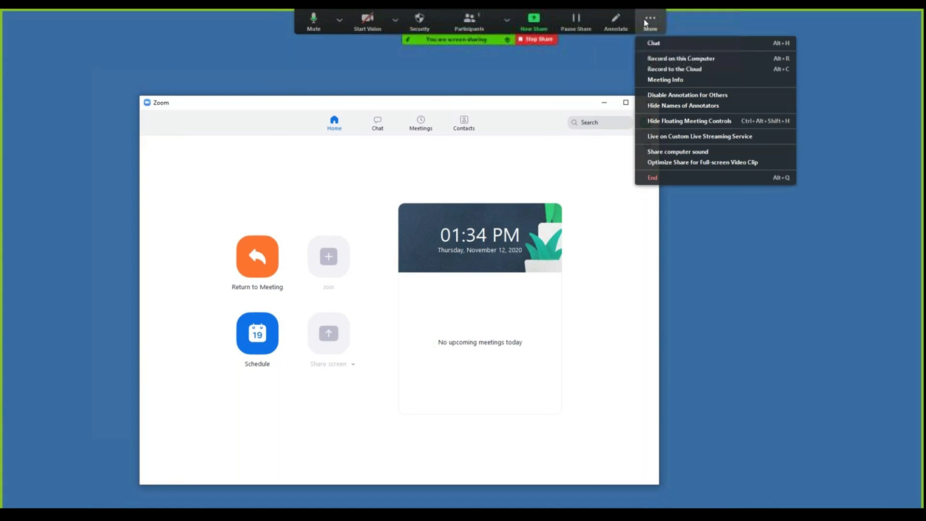
pyautogui.click(674, 70)
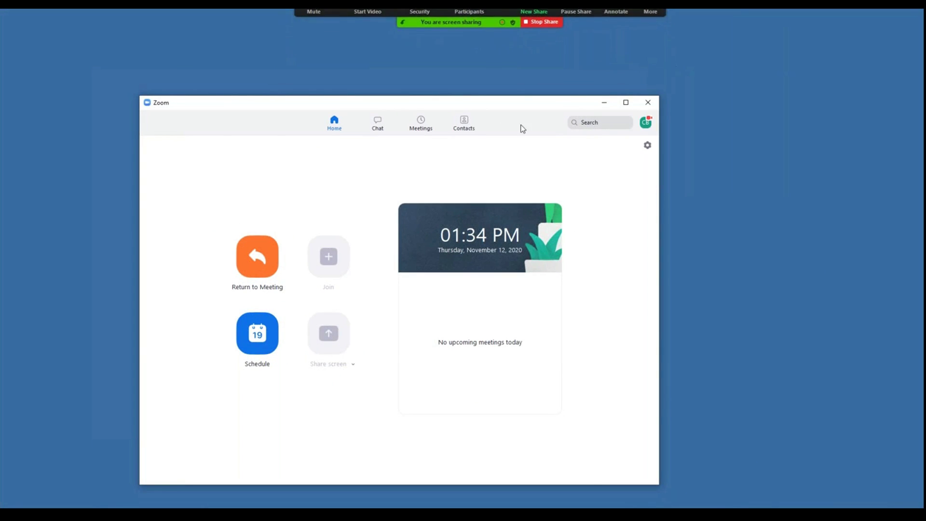
pyautogui.moveTo(445, 102); pyautogui.dragTo(510, 93)
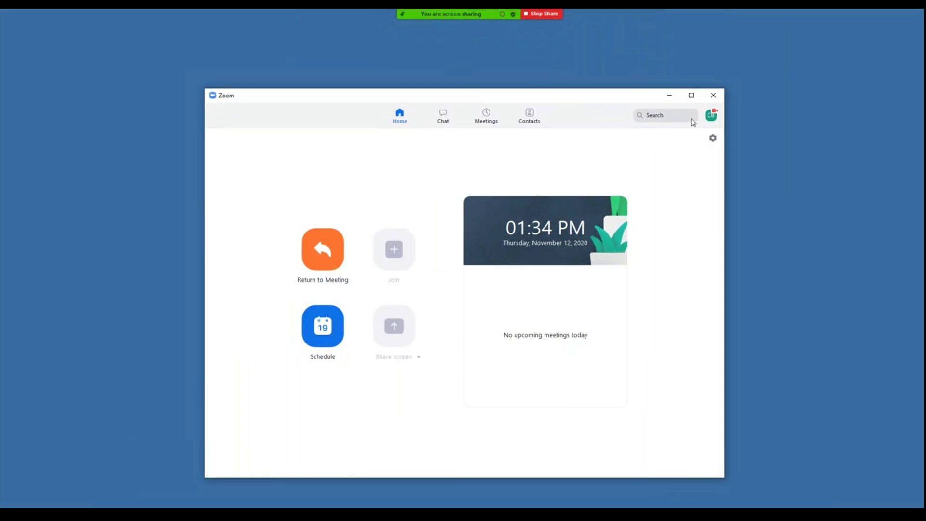
pyautogui.click(670, 94)
# - Bring up the PowerPoint presentation on the recorded screen and minimize it to show the empty desktop
pyautogui.click(153, 505)
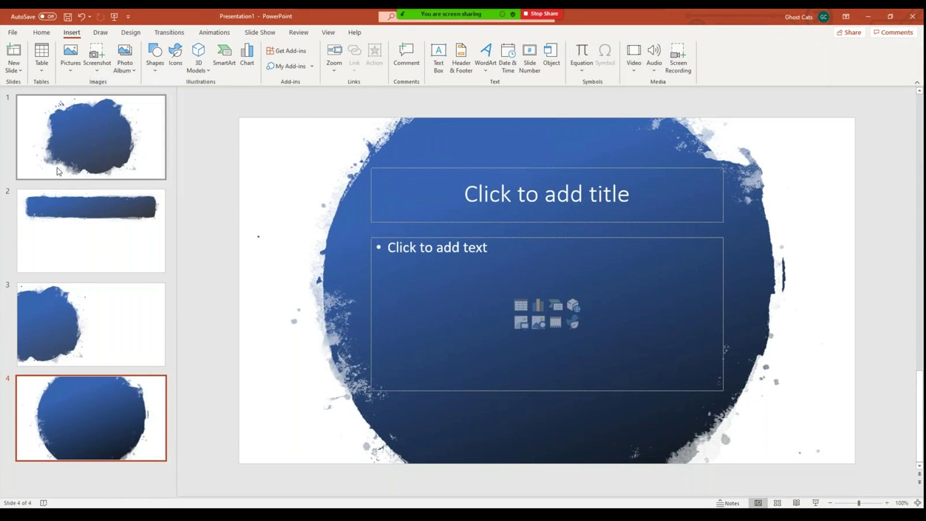
pyautogui.click(871, 16)
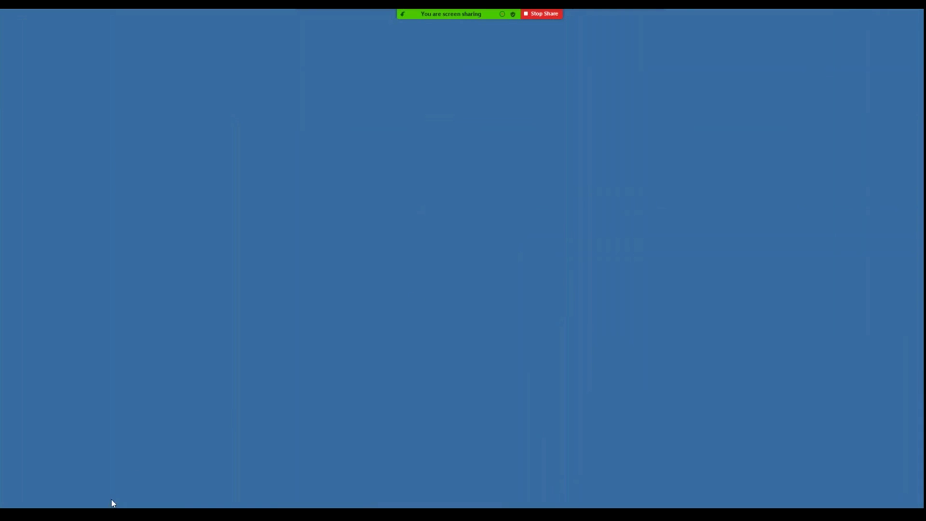
pyautogui.moveTo(204, 514)
pyautogui.moveTo(60, 515)
pyautogui.moveTo(528, 15)
# - Stop the meeting recording and end the meeting for all
pyautogui.click(645, 12)
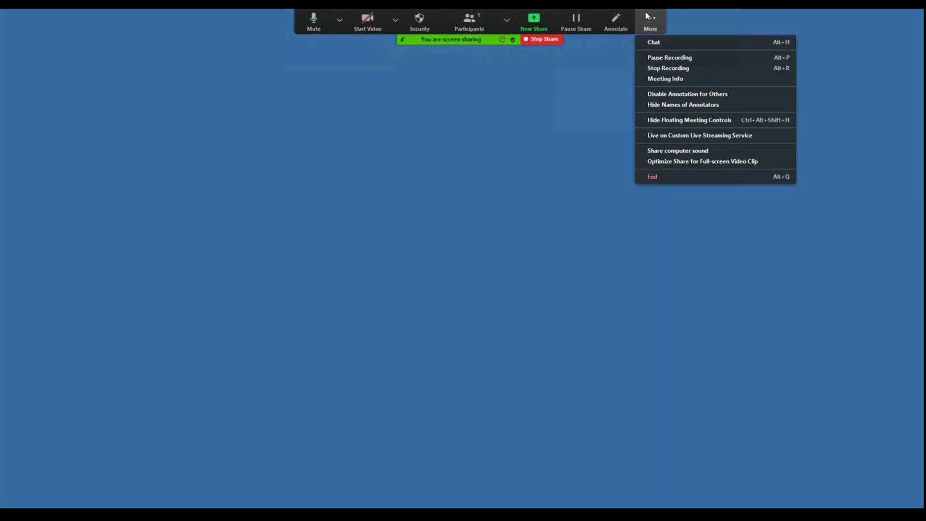
pyautogui.click(674, 72)
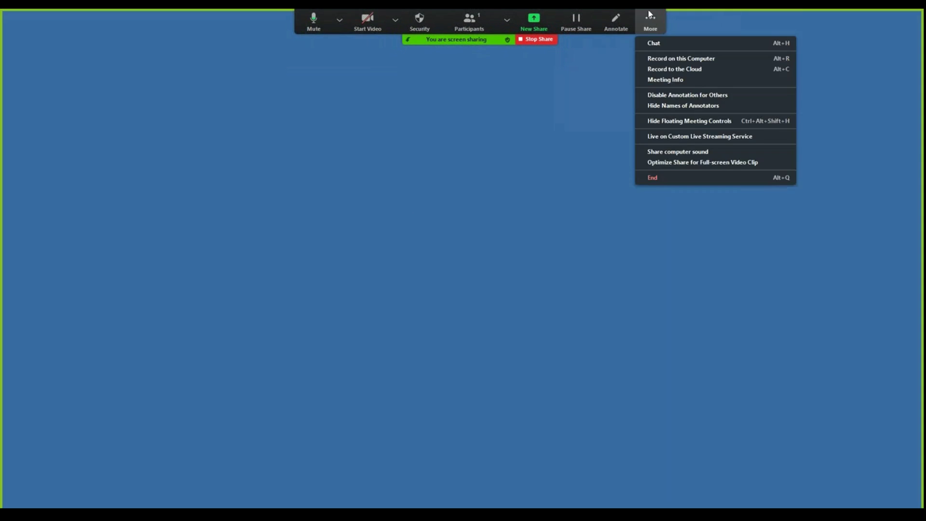
pyautogui.click(667, 177)
pyautogui.click(504, 237)
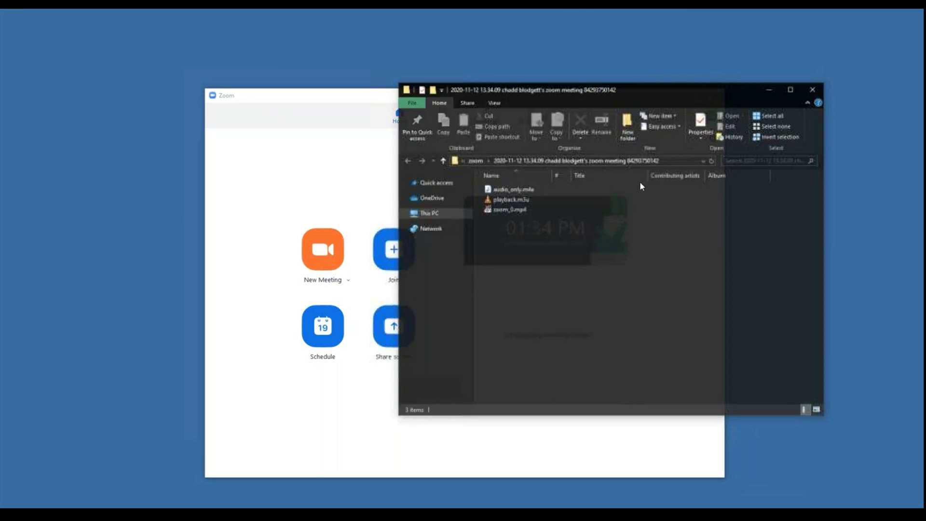
# - Play back the new zoom_0.mp4 recording with the sound muted and close the player
pyautogui.doubleClick(502, 210)
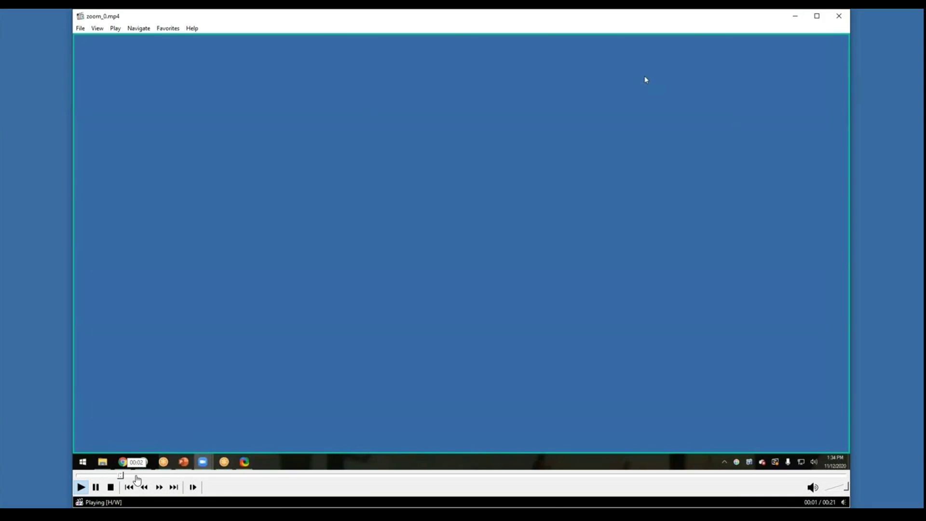
pyautogui.hotkey('ctrl', 'm')
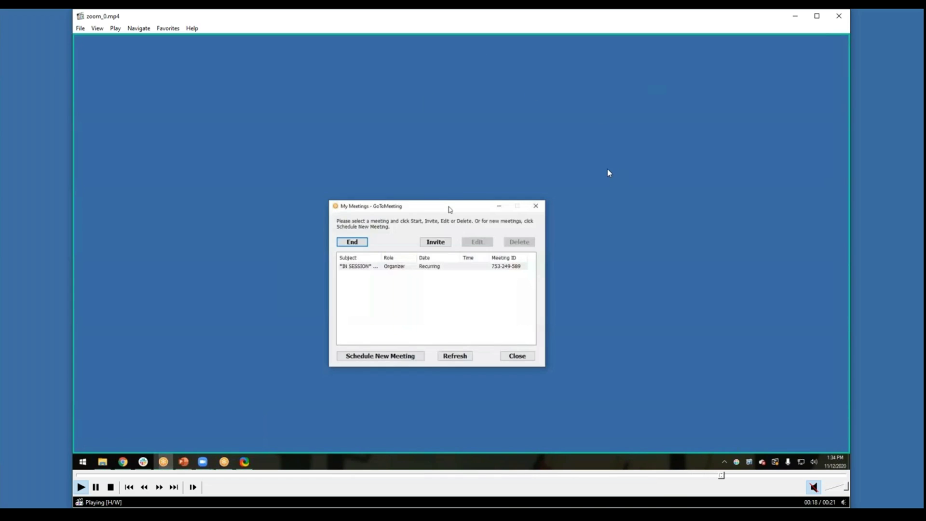
pyautogui.click(839, 16)
# - Examine the video and audio details in the properties of zoom_0.mp4, and close them without changes
pyautogui.moveTo(695, 104); pyautogui.dragTo(771, 186)
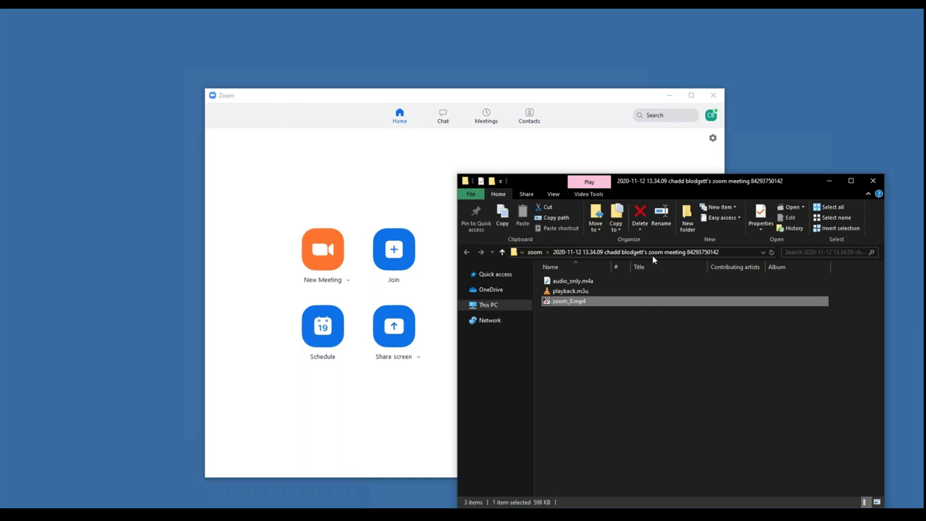
pyautogui.doubleClick(598, 301)
pyautogui.rightClick(601, 302)
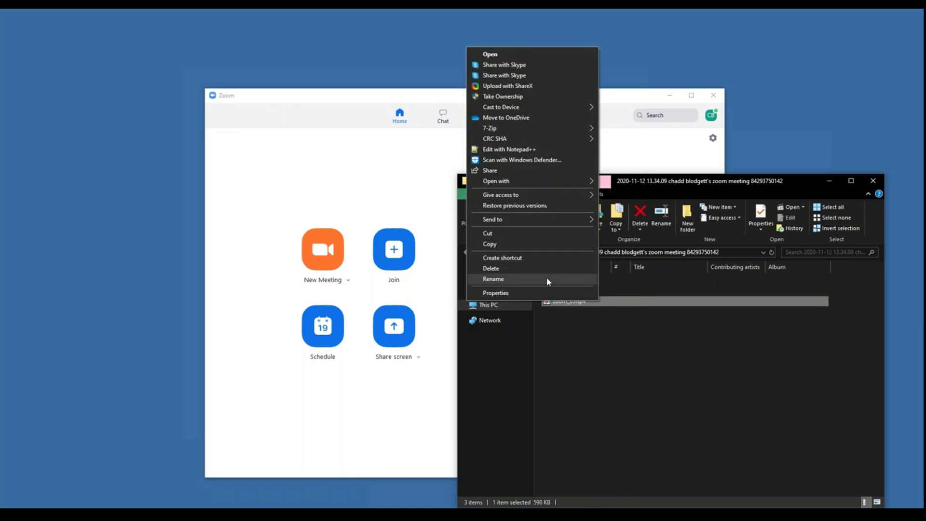
pyautogui.click(544, 289)
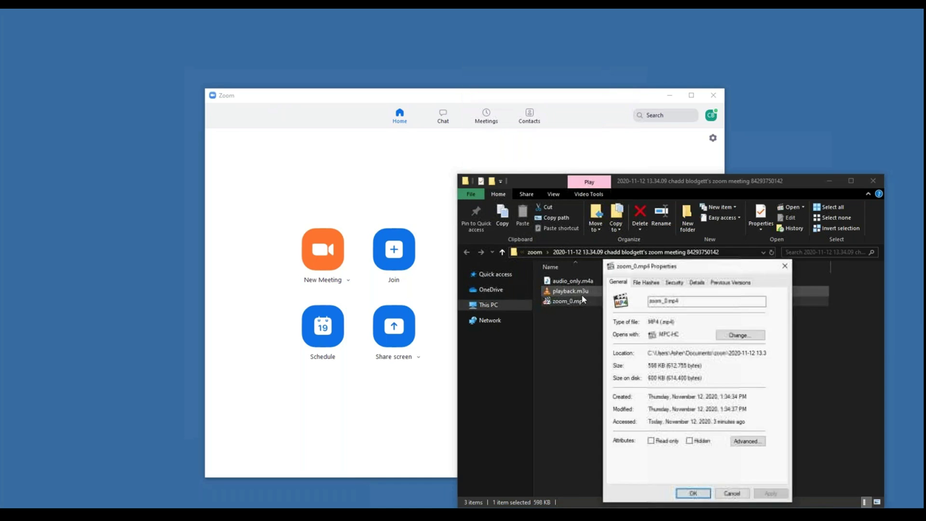
pyautogui.click(697, 282)
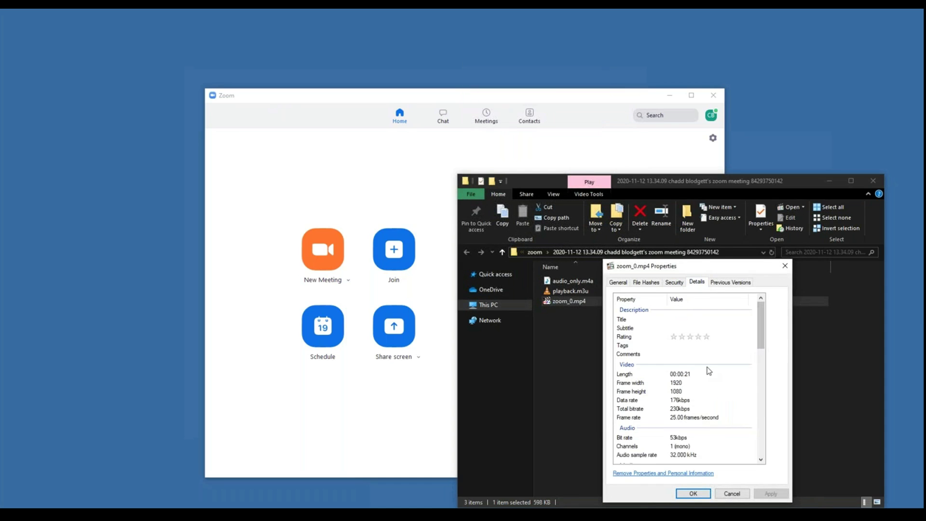
pyautogui.click(732, 494)
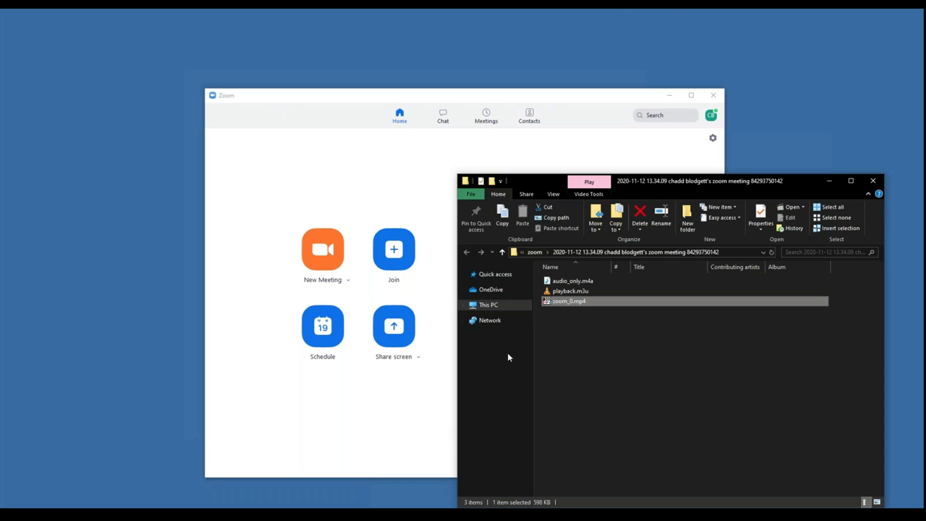
# - Replay zoom_0.mp4 to check the recorded desktop and PowerPoint window, pause it, and close the player
pyautogui.doubleClick(555, 303)
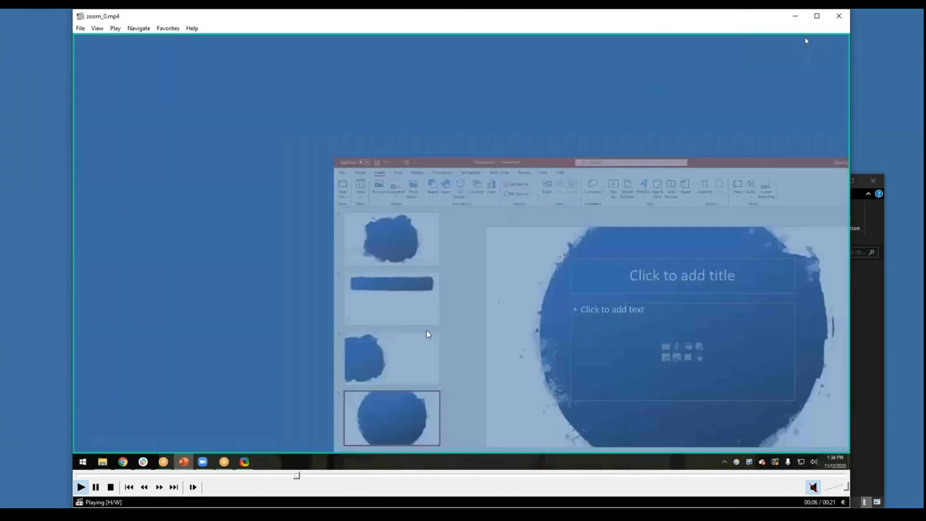
pyautogui.press('space')
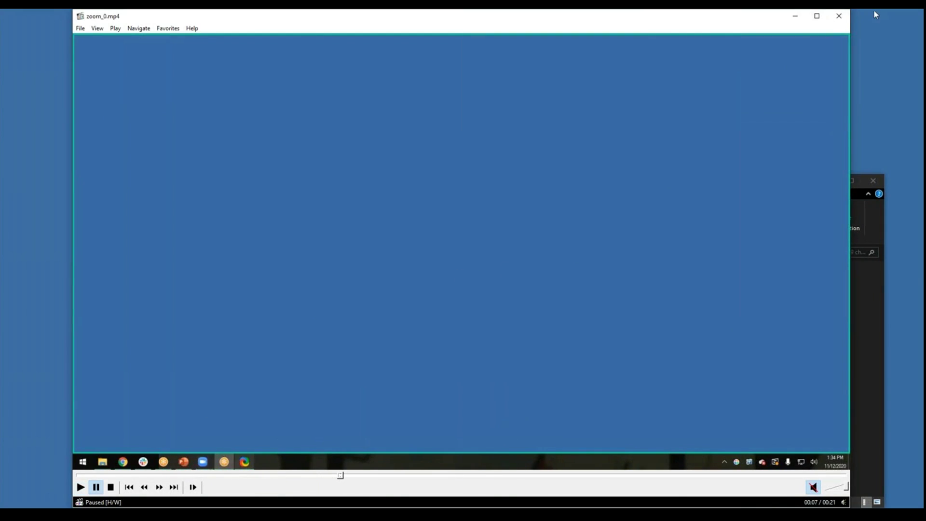
pyautogui.click(839, 16)
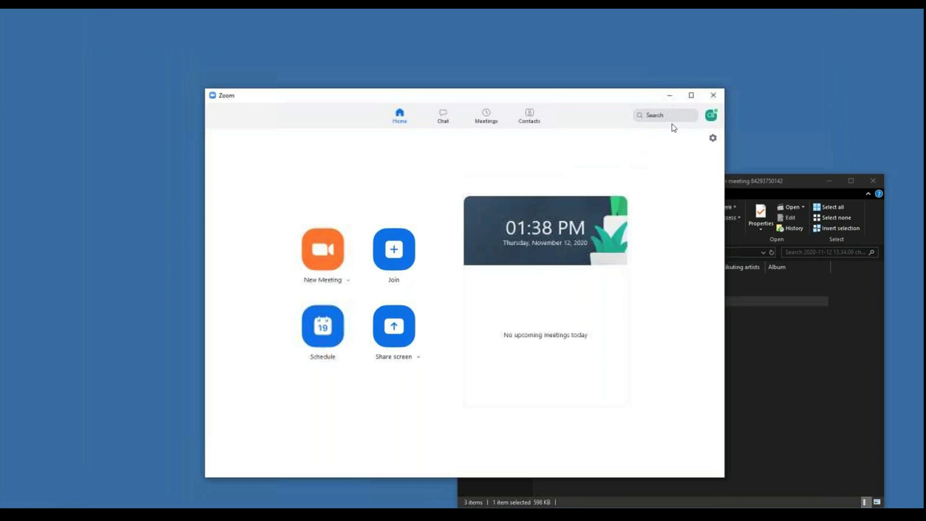
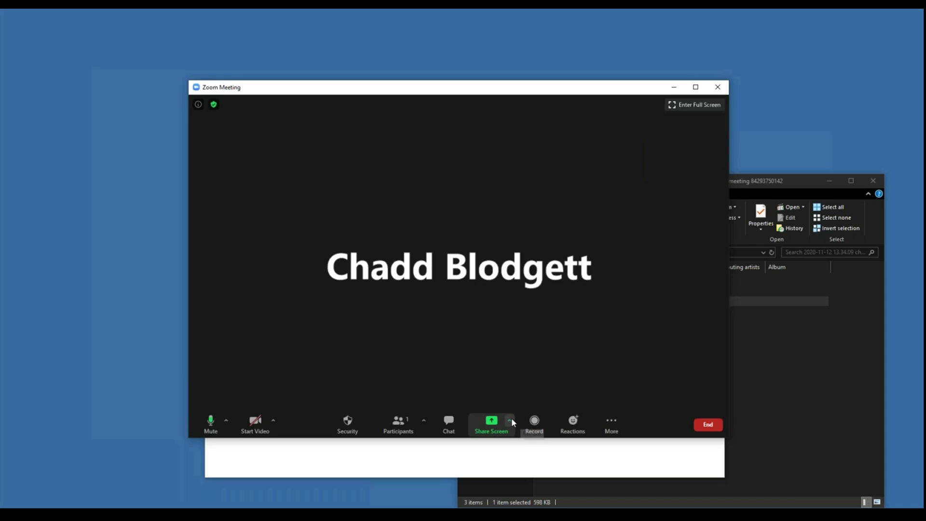
# - Allow all participants to share in the meeting's advanced sharing options and close the options
pyautogui.click(510, 420)
pyautogui.click(572, 403)
pyautogui.click(401, 273)
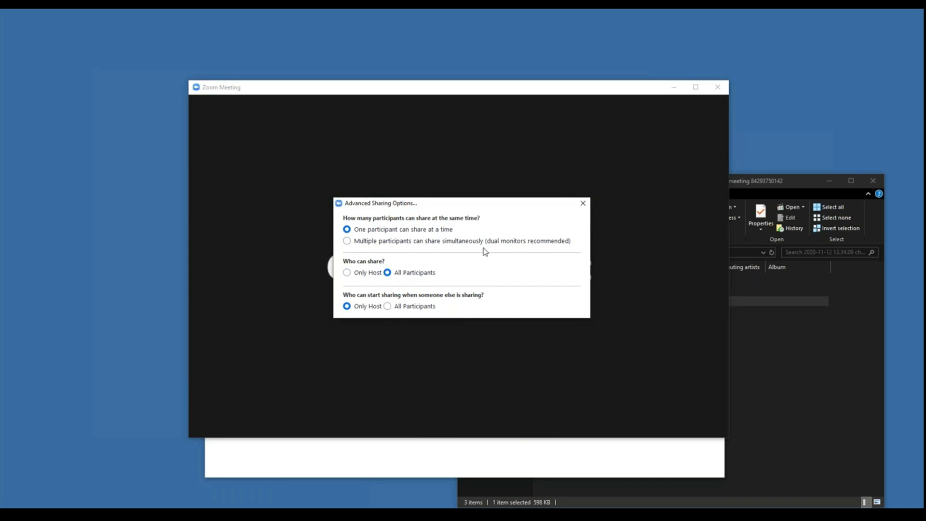
pyautogui.click(583, 203)
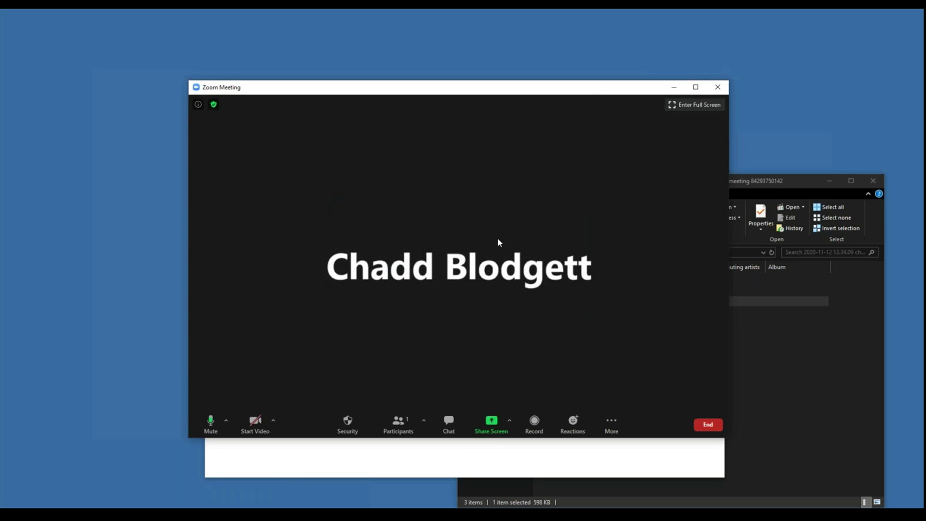